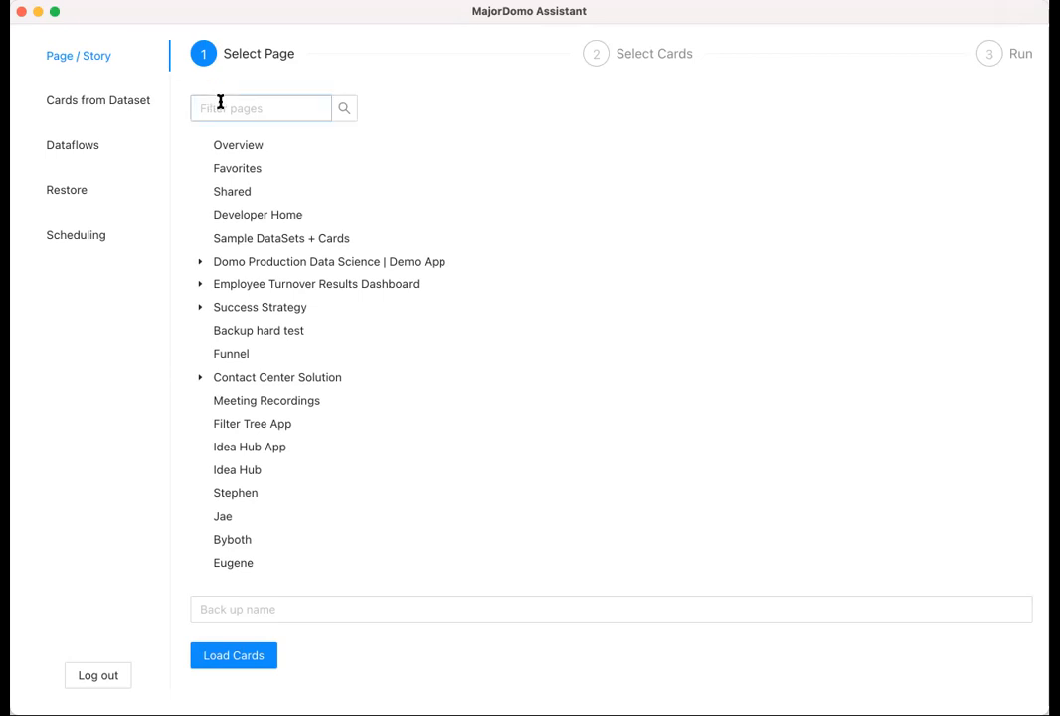
# Step: Select the Sample DataSets + Cards page, name its backup "sample backup" and load its cards
pyautogui.scroll(-1, 264, 287)
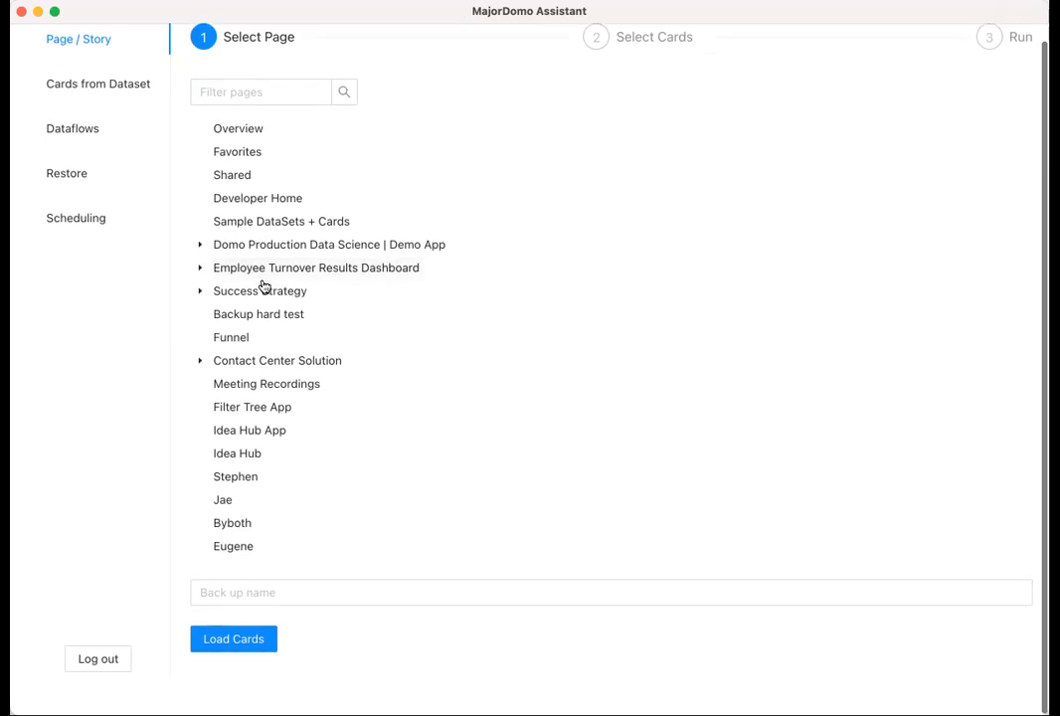
pyautogui.click(200, 244)
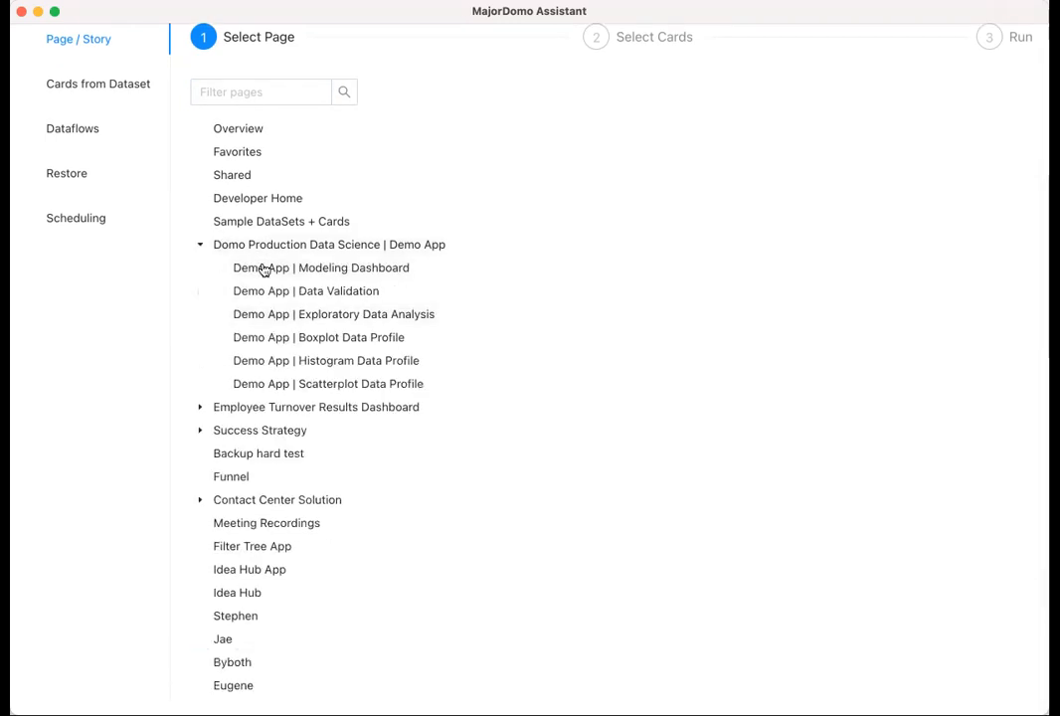
pyautogui.scroll(-3, 257, 369)
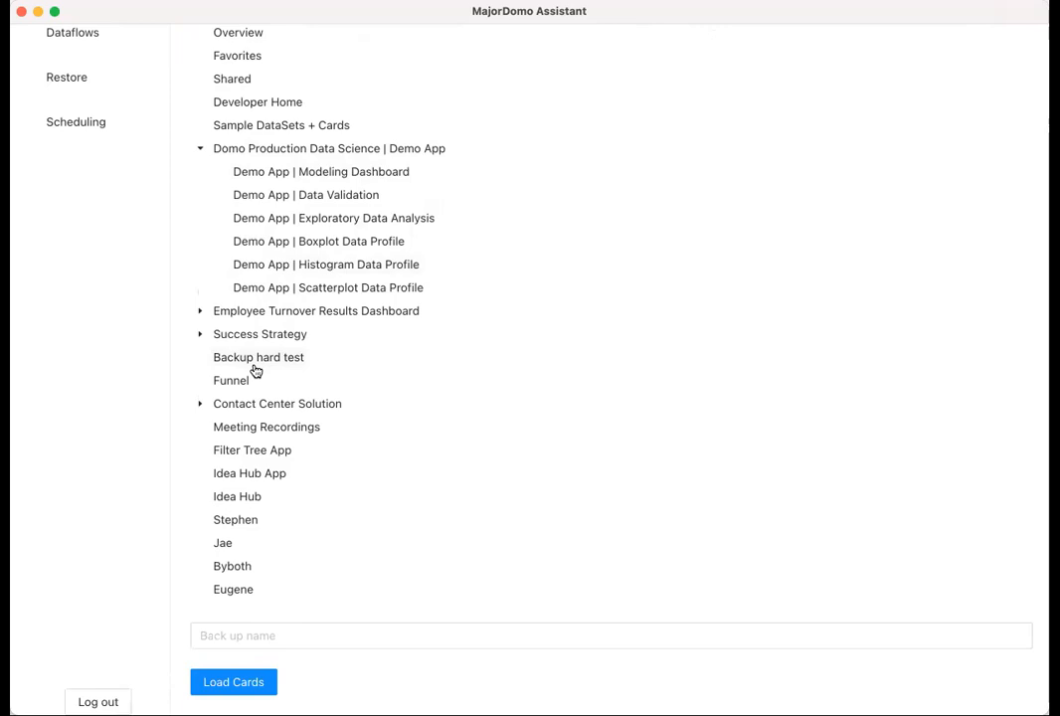
pyautogui.click(244, 128)
pyautogui.click(241, 633)
pyautogui.write('samp')
pyautogui.write('le back')
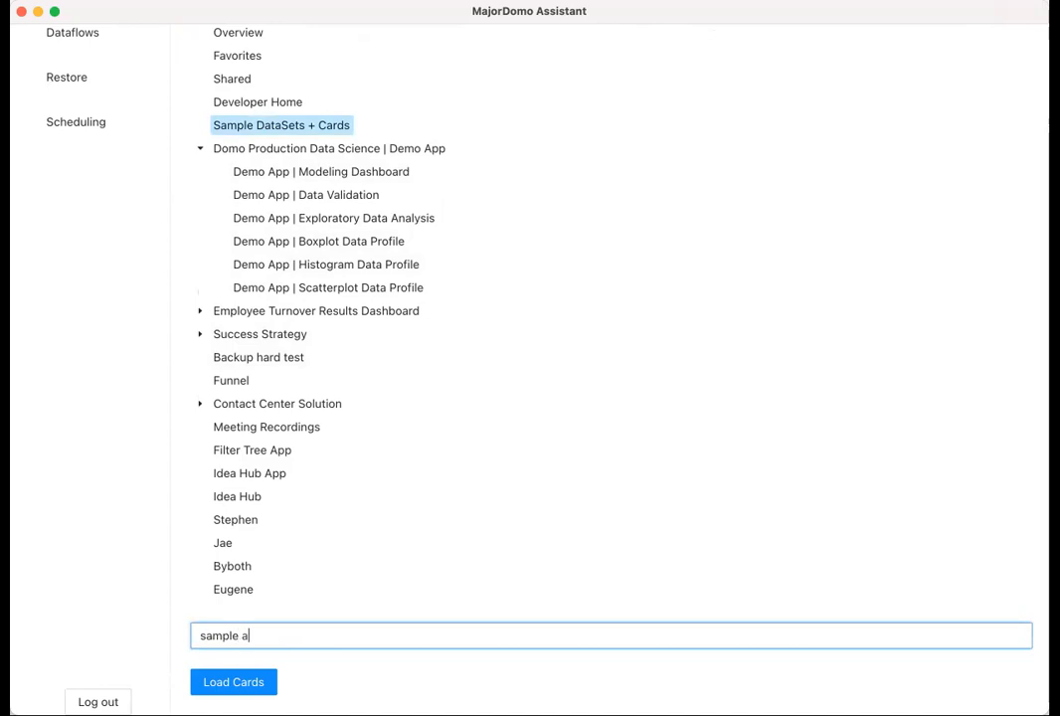
pyautogui.write('up')
pyautogui.click(228, 688)
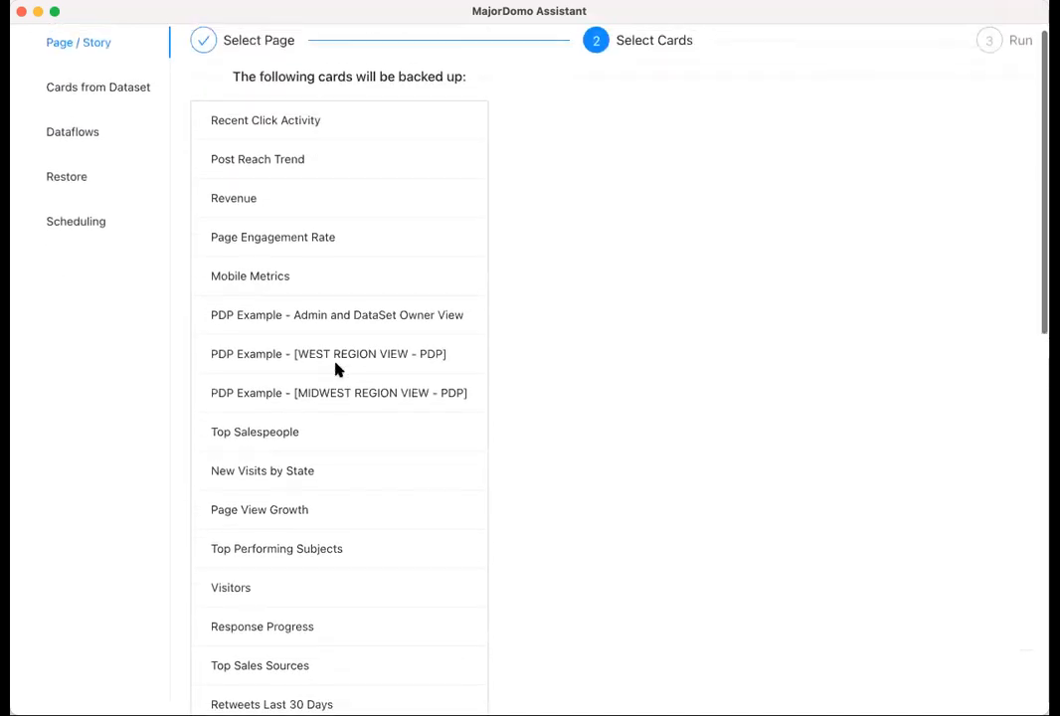
# Step: Review the list of cards included in the page backup and run the backup
pyautogui.scroll(-10, 310, 218)
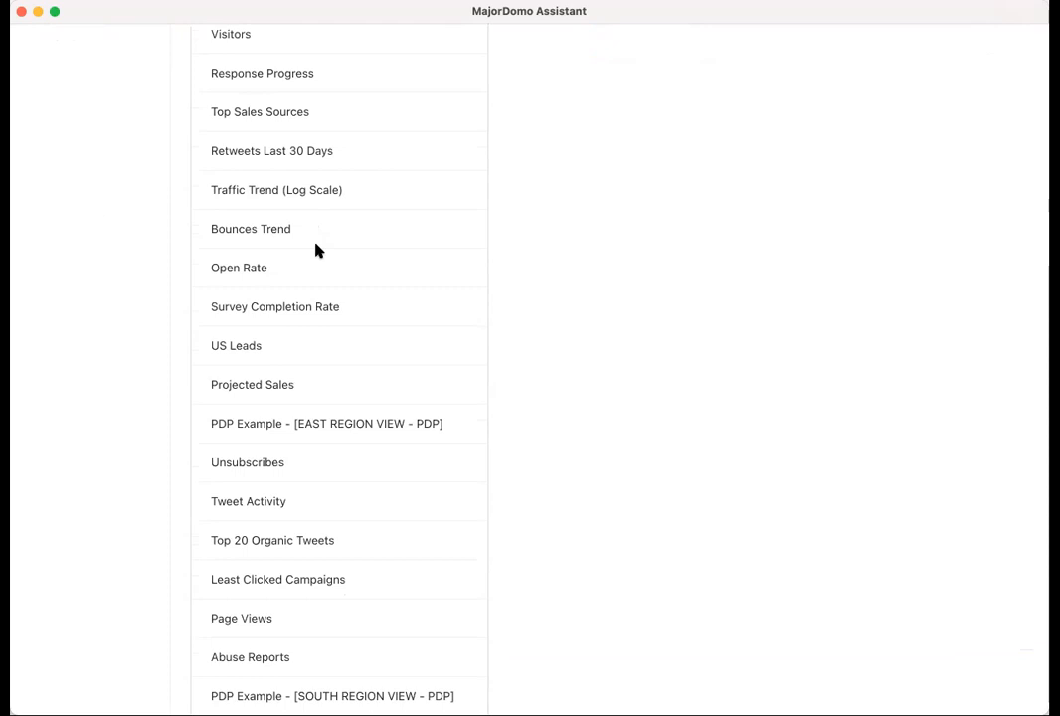
pyautogui.scroll(-5, 316, 249)
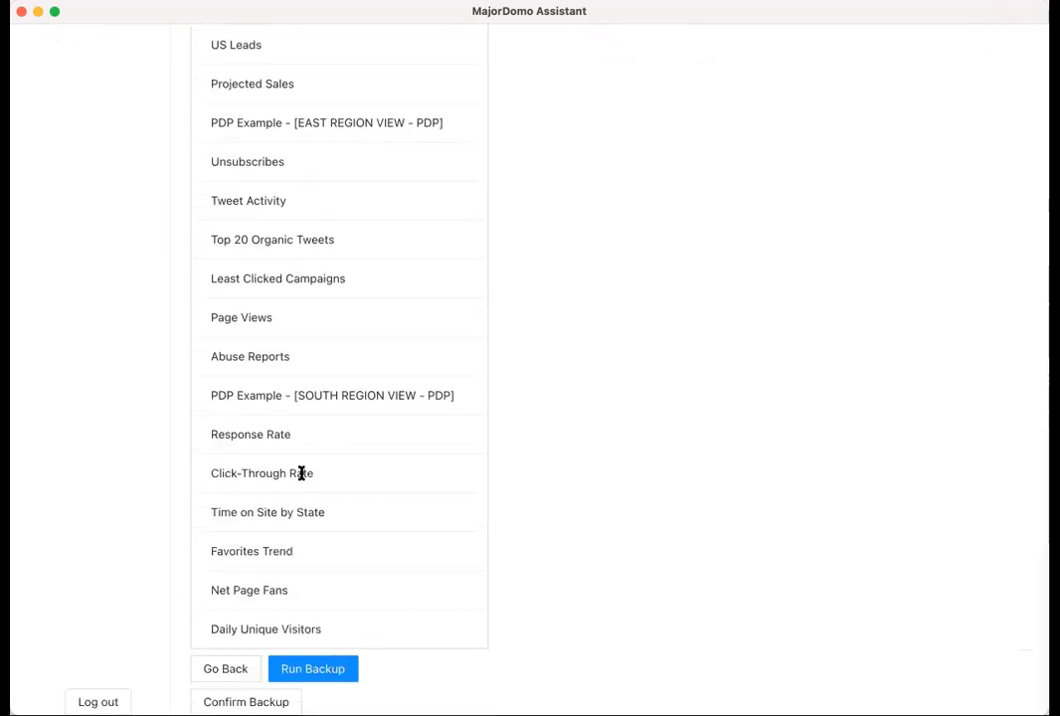
pyautogui.click(301, 669)
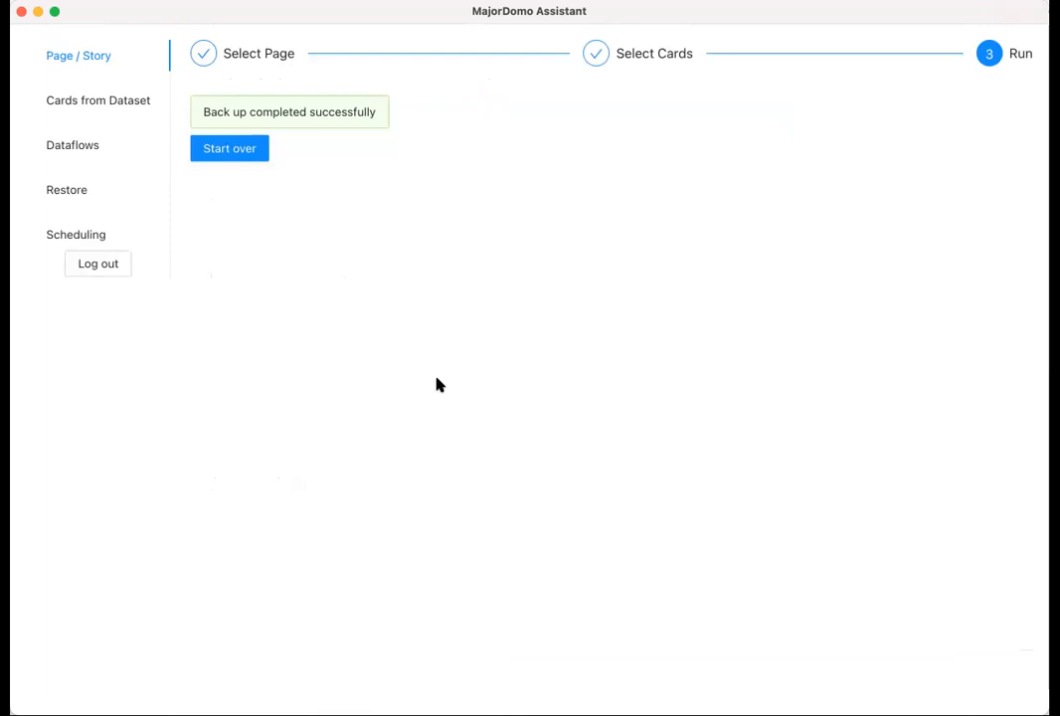
# Step: Select the test2 dataset as the source for a backup of cards from a dataset
pyautogui.click(128, 100)
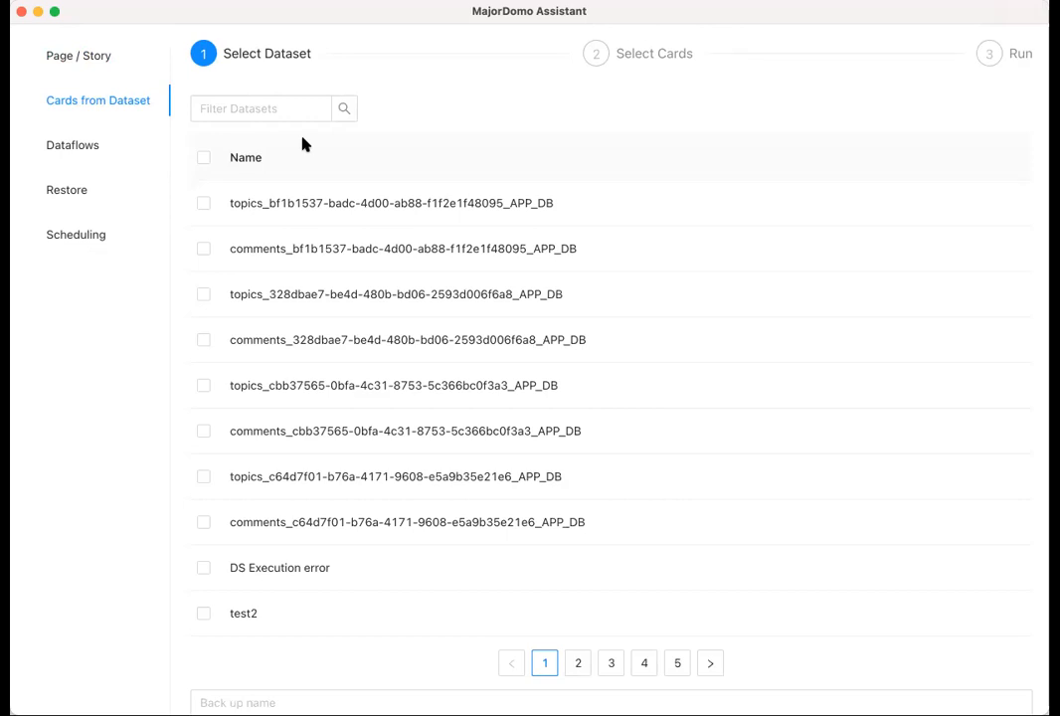
pyautogui.scroll(-2, 283, 244)
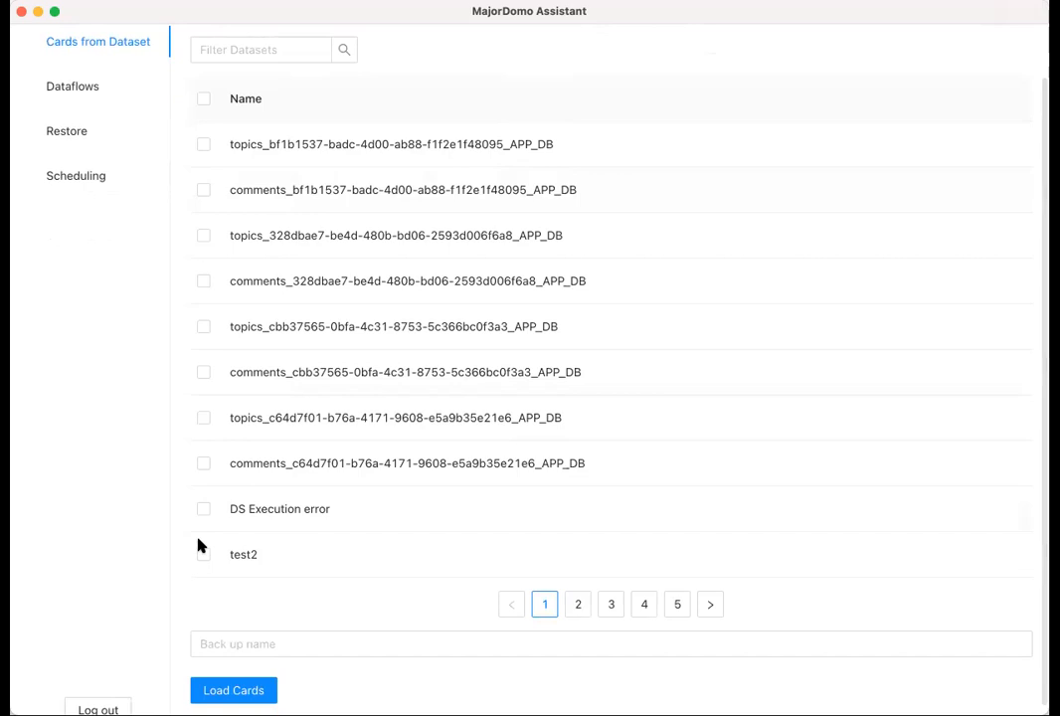
pyautogui.click(202, 554)
pyautogui.scroll(2, 289, 472)
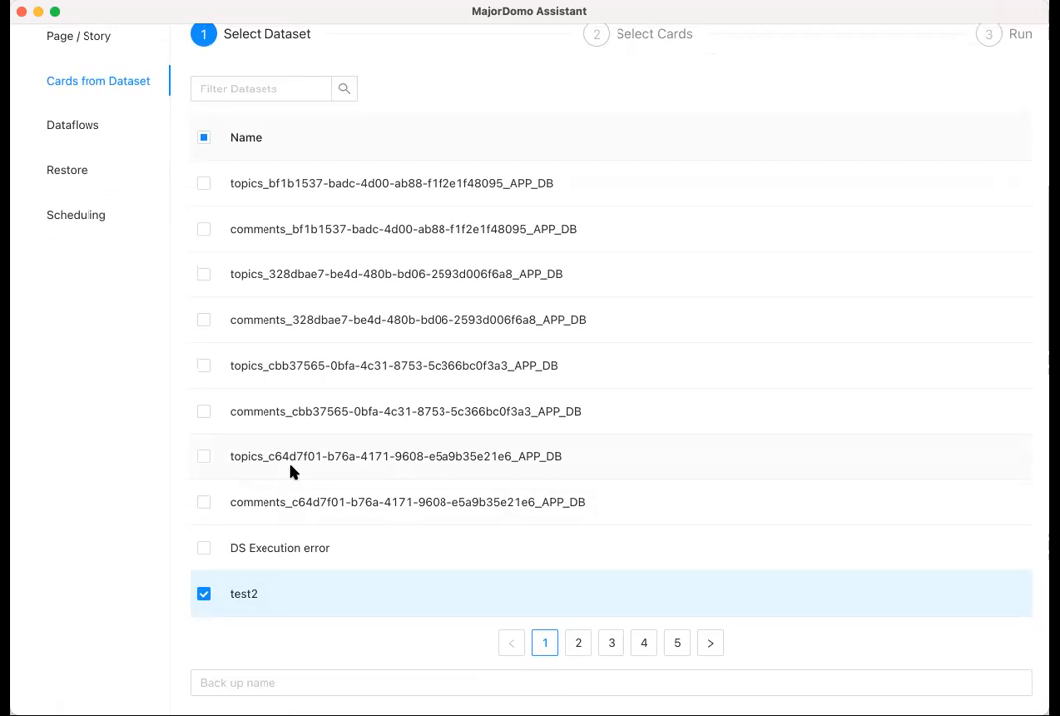
pyautogui.scroll(1, 117, 256)
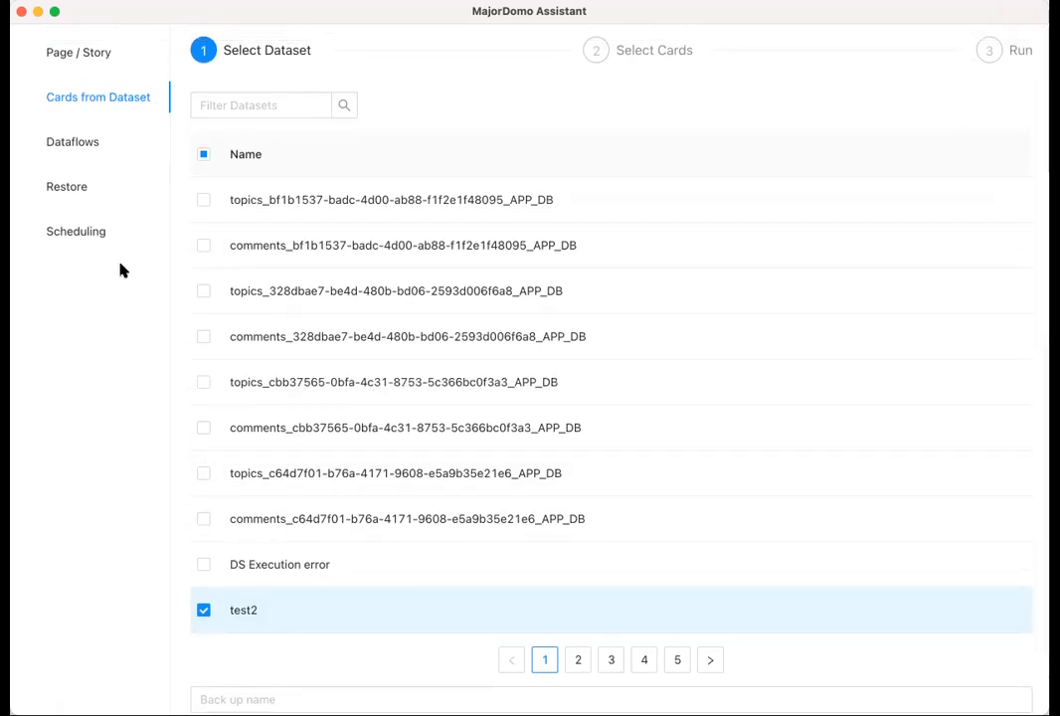
# Step: Set up a scheduled dataflow backup named "whatever" for DomoStats - DataSets with Owners
pyautogui.click(105, 151)
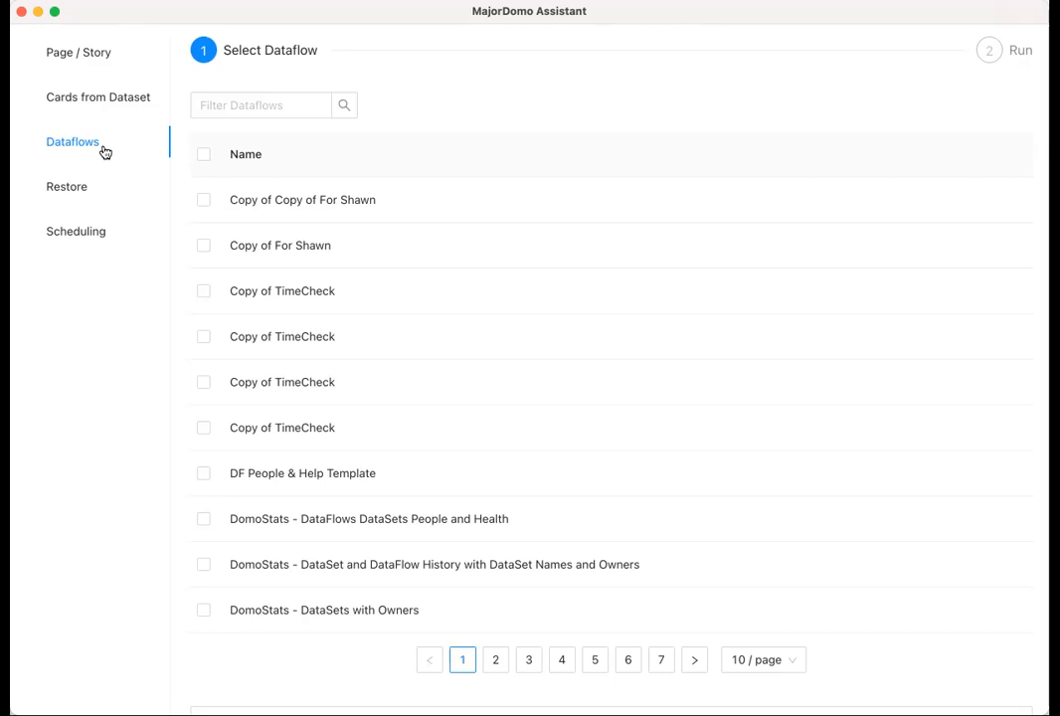
pyautogui.scroll(-3, 208, 357)
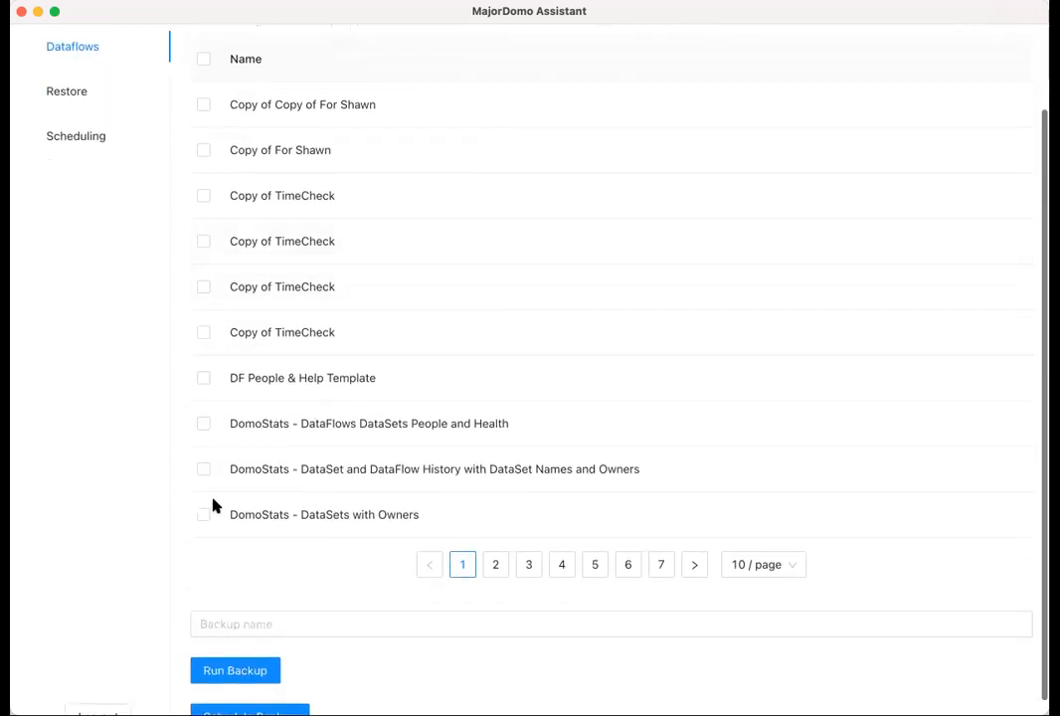
pyautogui.click(203, 514)
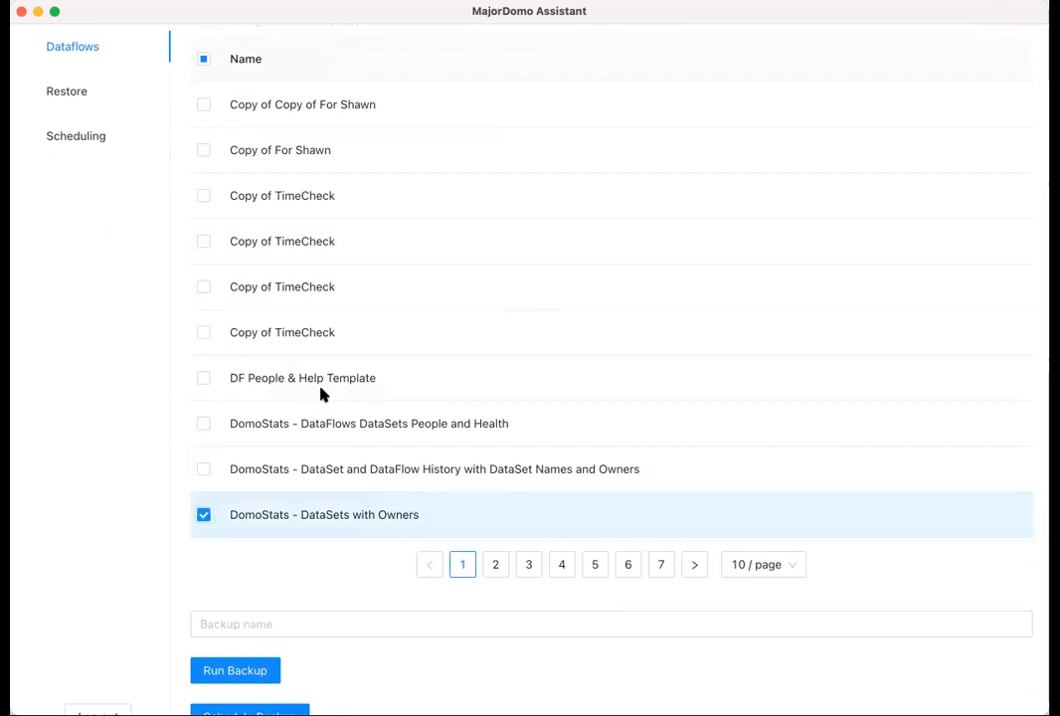
pyautogui.scroll(-1, 194, 603)
pyautogui.click(194, 600)
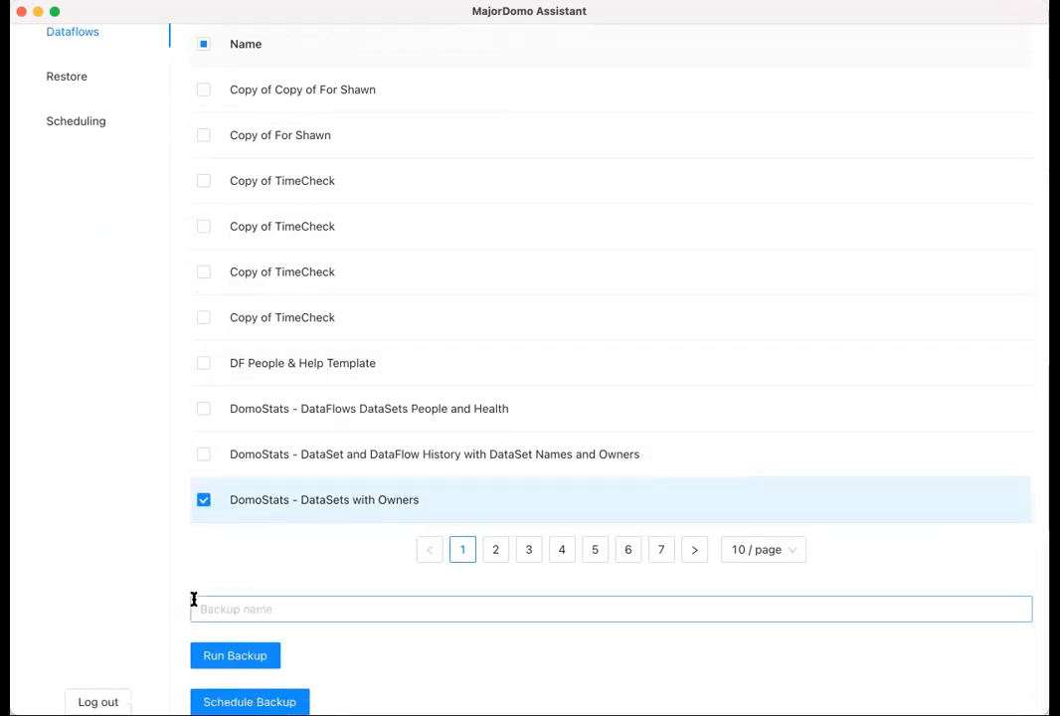
pyautogui.click(251, 700)
pyautogui.click(276, 614)
pyautogui.write('whatever')
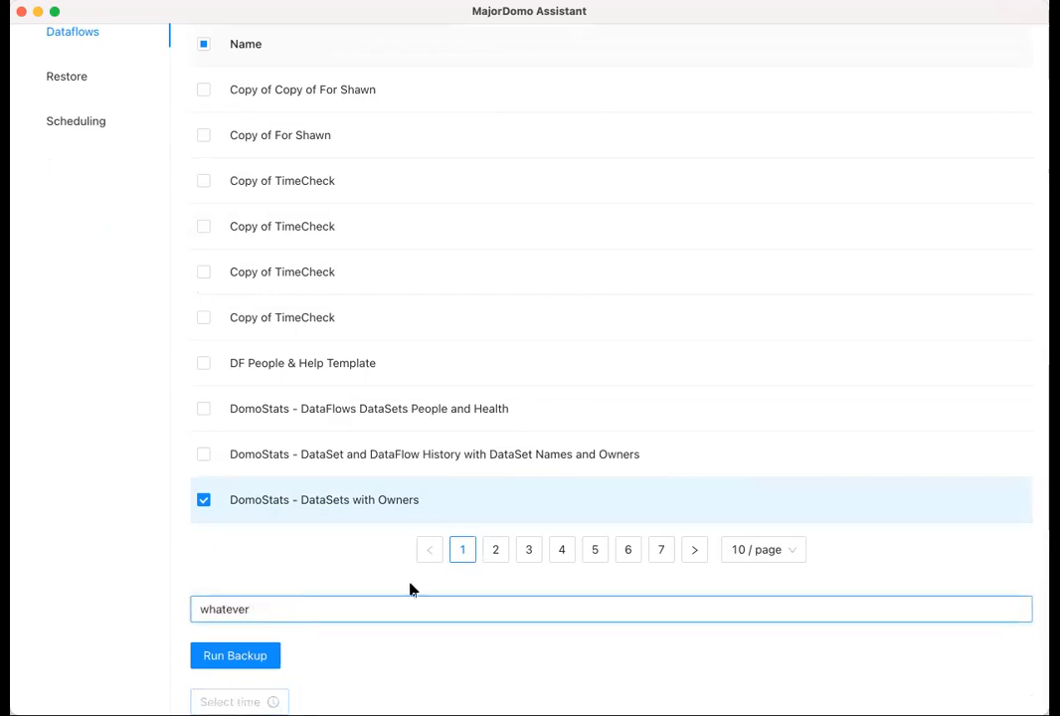
# Step: Schedule the dataflow backup for Sunday at the current time, 22:19:43, and confirm the schedule
pyautogui.scroll(-3, 410, 588)
pyautogui.click(249, 591)
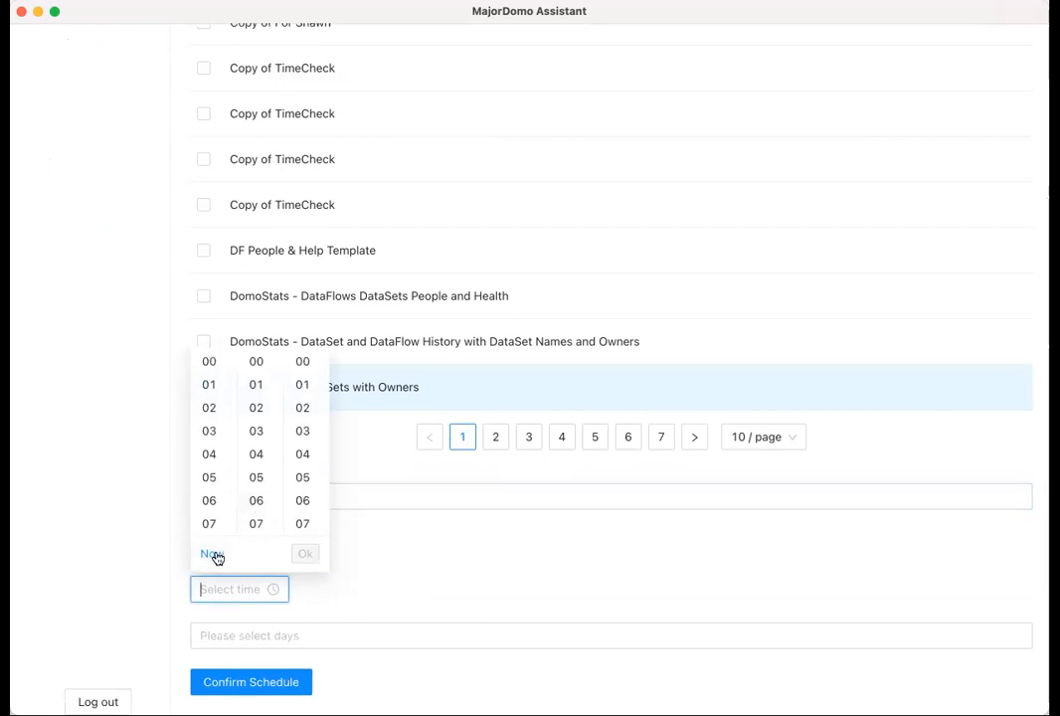
pyautogui.click(212, 553)
pyautogui.click(246, 639)
pyautogui.click(227, 444)
pyautogui.click(108, 544)
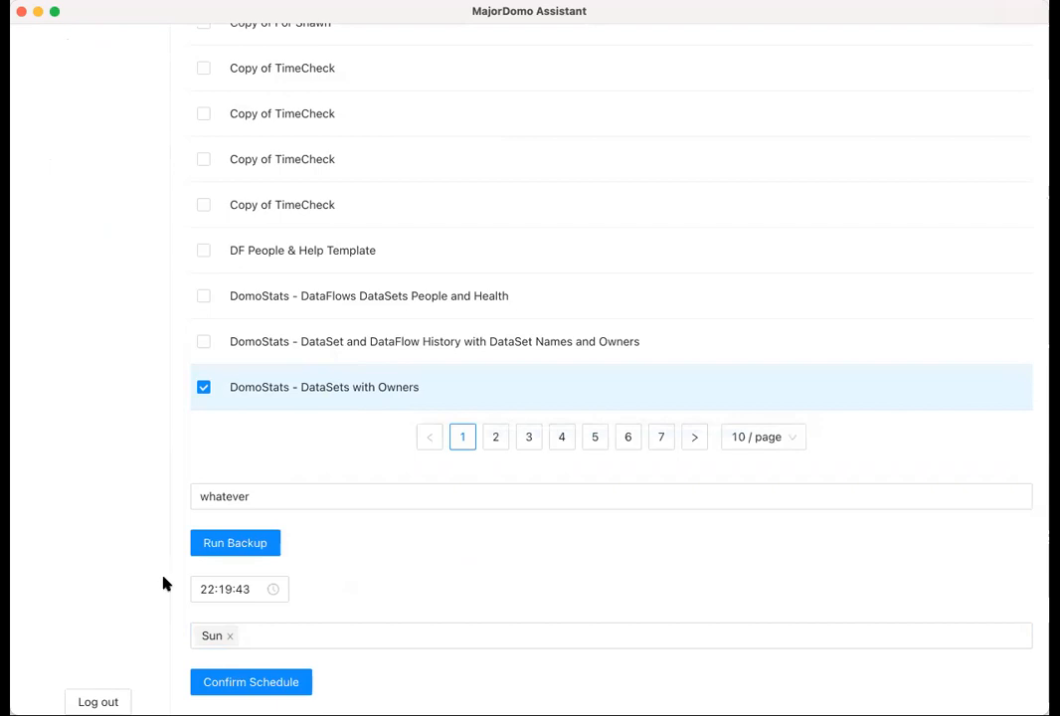
pyautogui.click(224, 682)
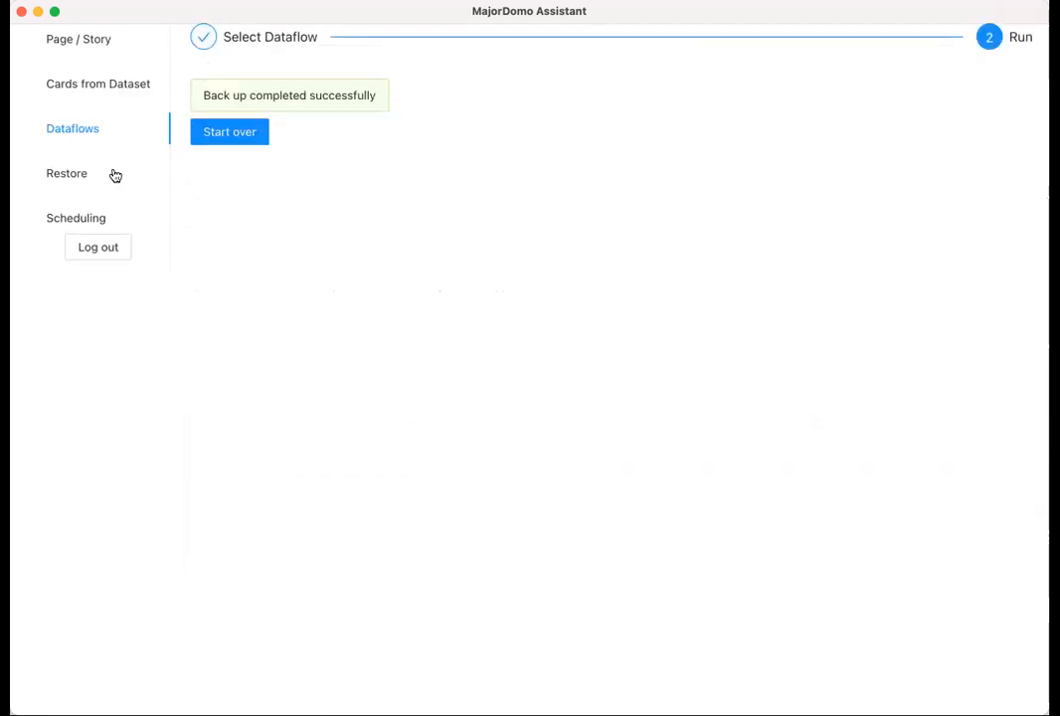
# Step: Look over the scheduled backups and the backups available to restore, and return to the page backup selection
pyautogui.click(79, 220)
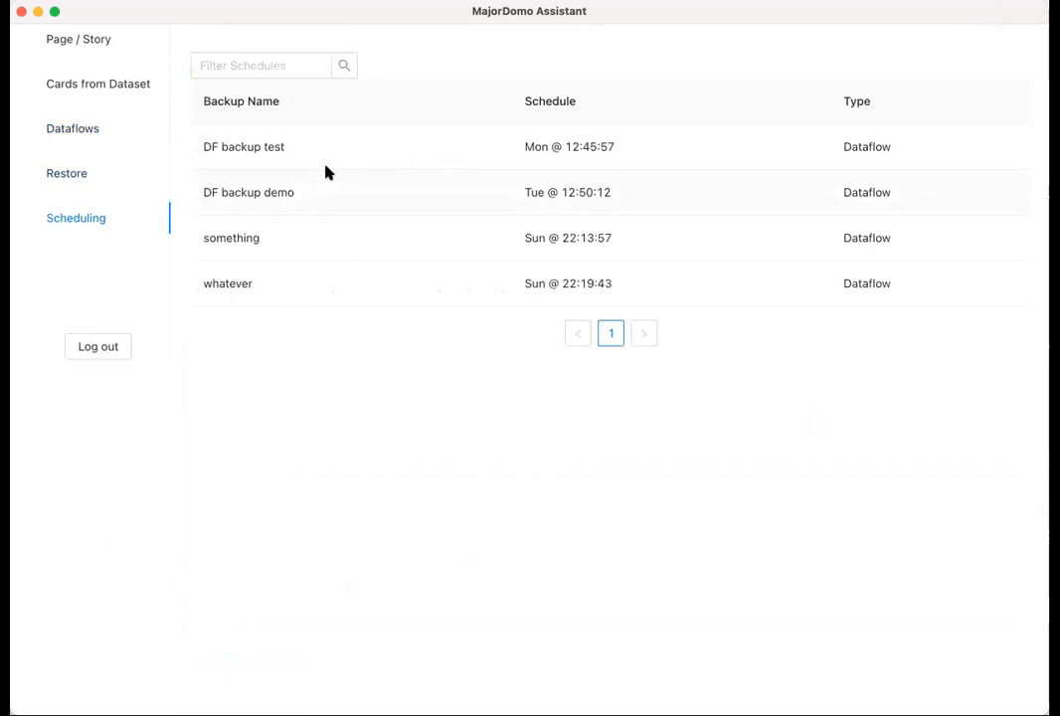
pyautogui.scroll(1, 308, 159)
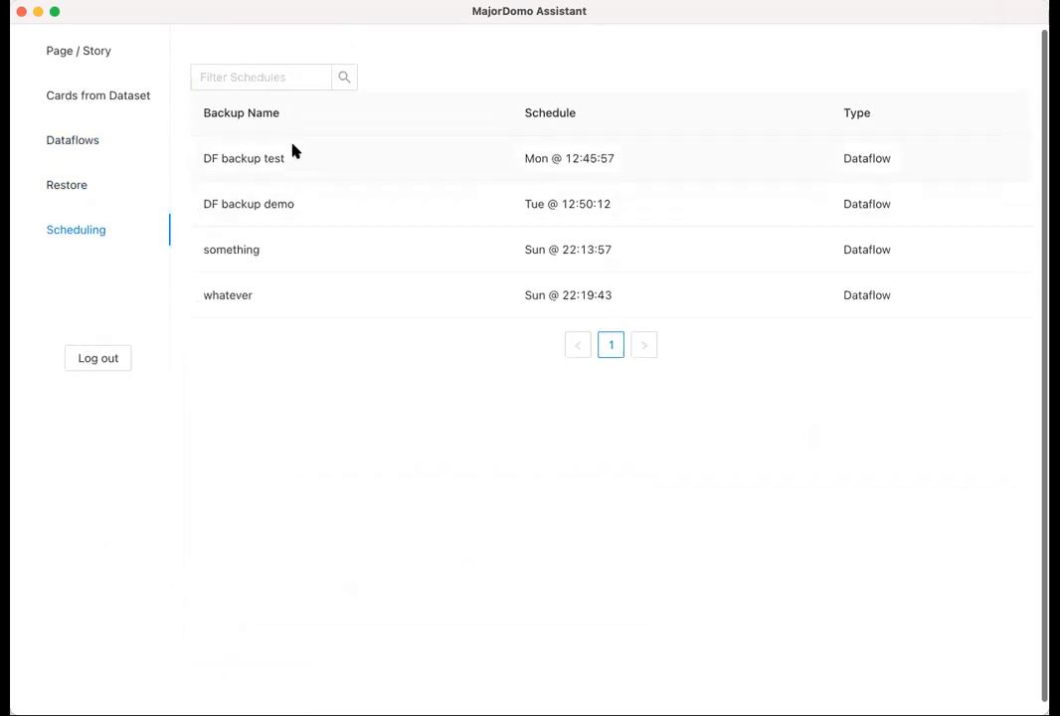
pyautogui.click(72, 202)
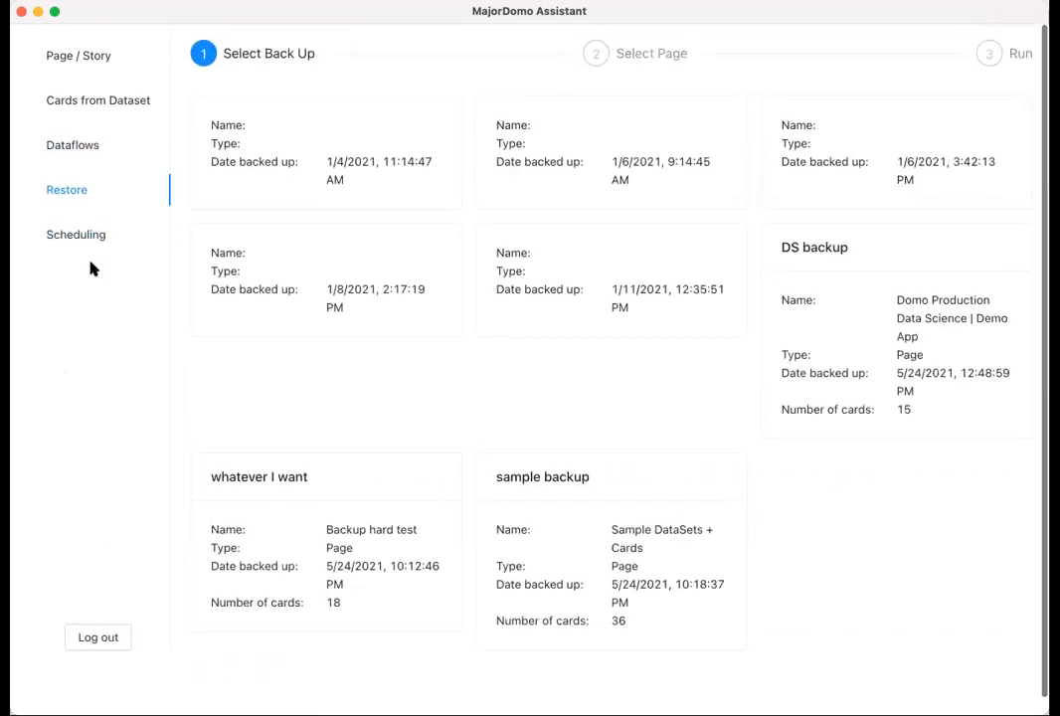
pyautogui.click(91, 62)
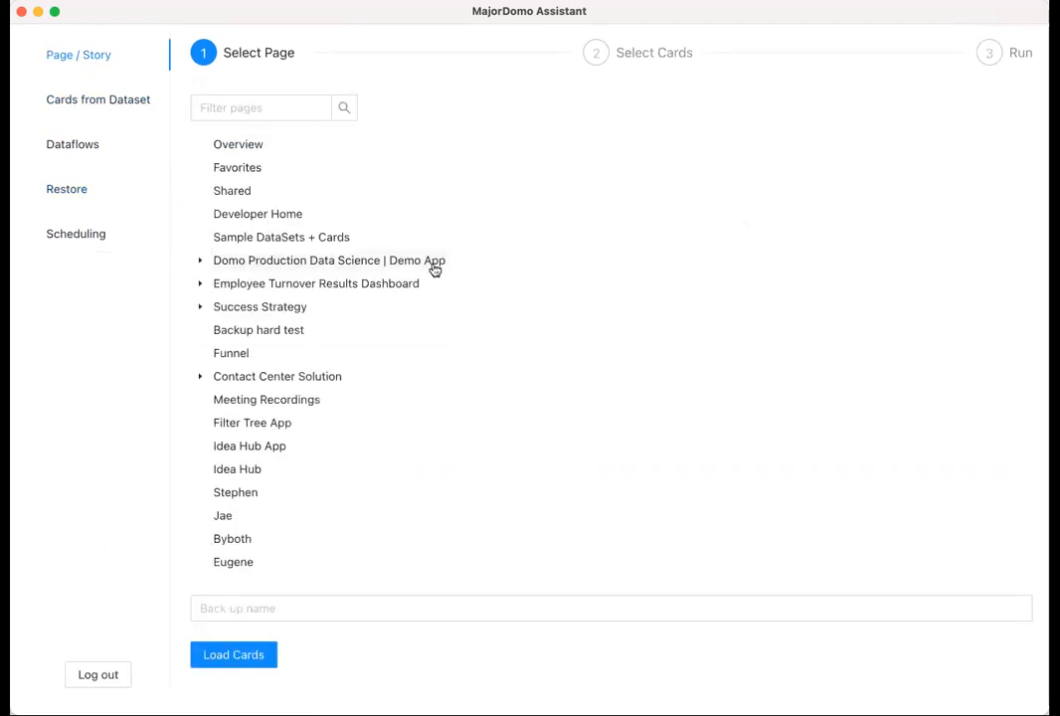